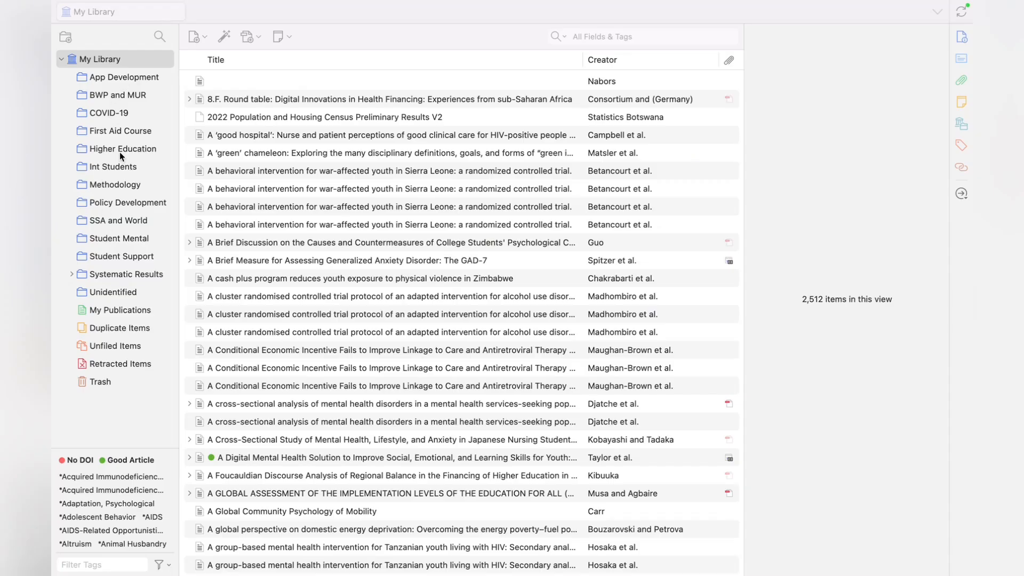
Step: Create a new collection named Tutorial directly in My Library
{"action": "left_click", "coordinate": [107, 59]}
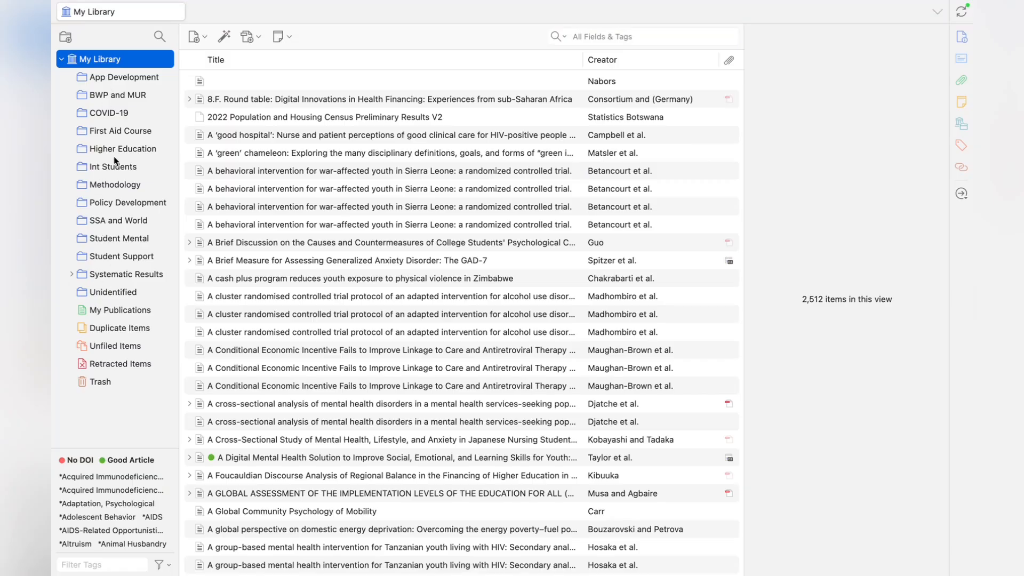
{"action": "left_click", "coordinate": [68, 39]}
{"action": "left_click", "coordinate": [69, 37]}
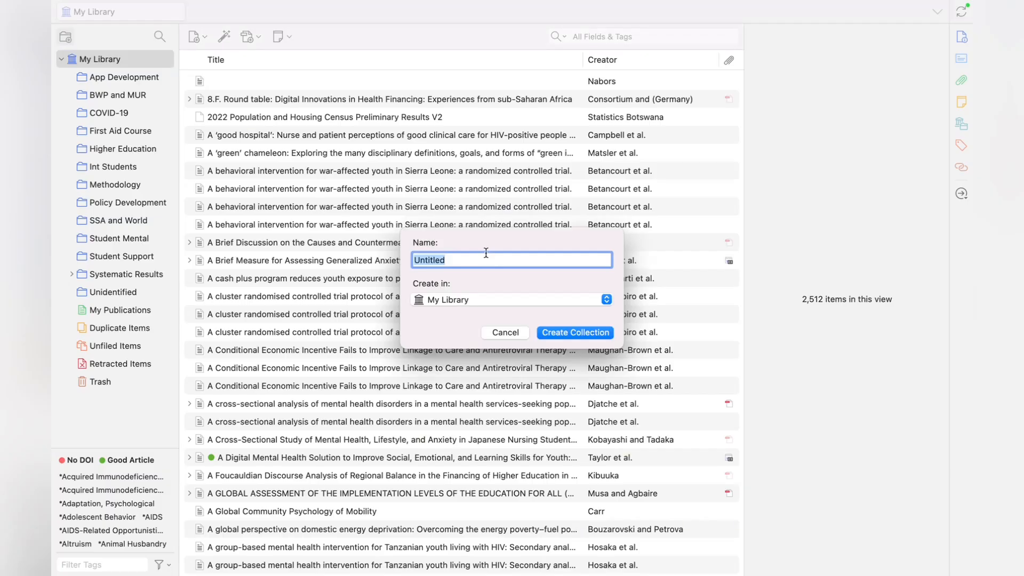
{"action": "key", "text": "BackSpace"}
{"action": "type", "text": "Tutorial"}
{"action": "left_click", "coordinate": [578, 331]}
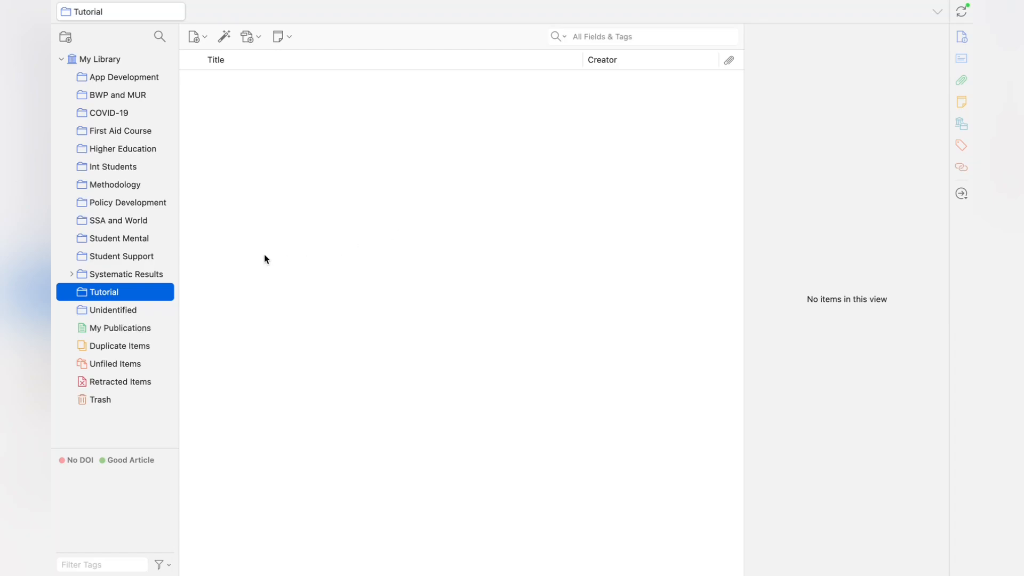
Step: Create a subcollection named Tutorial 2 inside the Tutorial collection
{"action": "right_click", "coordinate": [116, 297]}
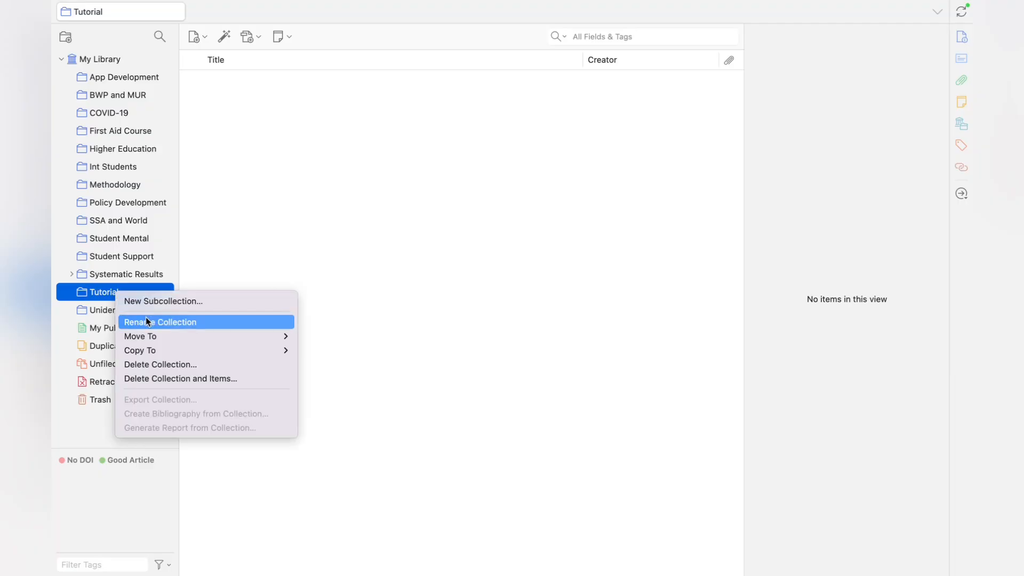
{"action": "mouse_move", "coordinate": [152, 352]}
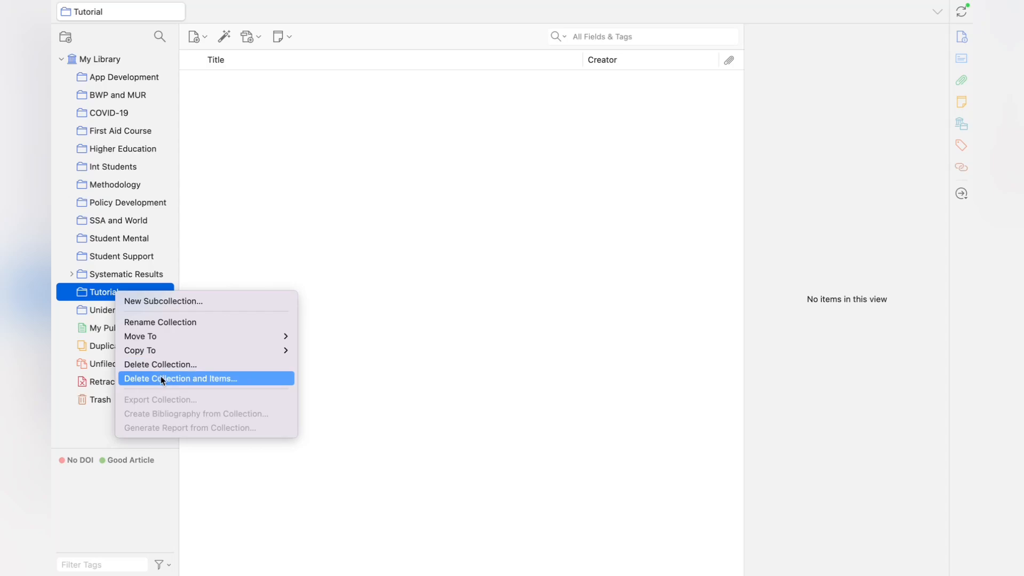
{"action": "left_click", "coordinate": [151, 302]}
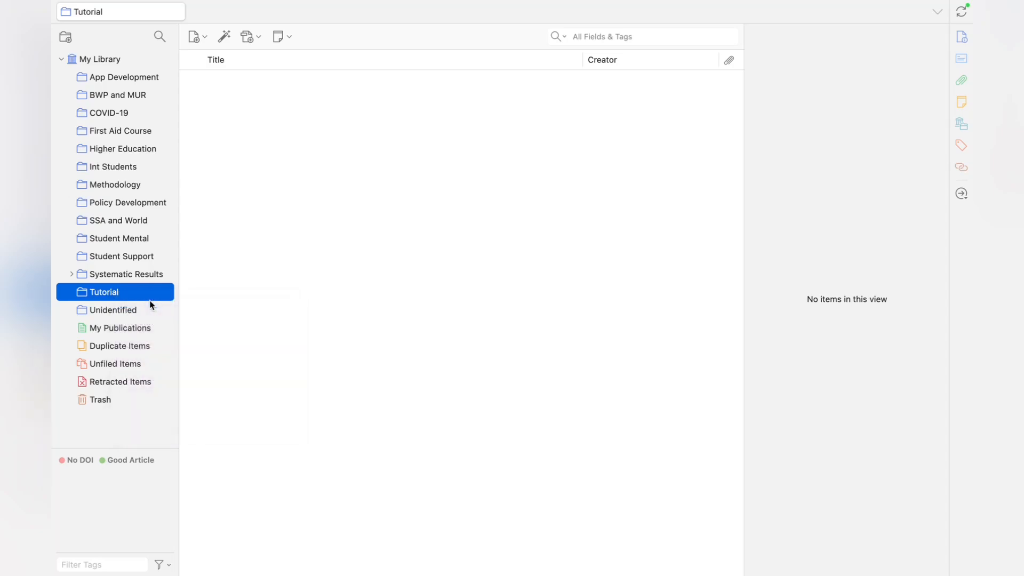
{"action": "key", "text": "BackSpace"}
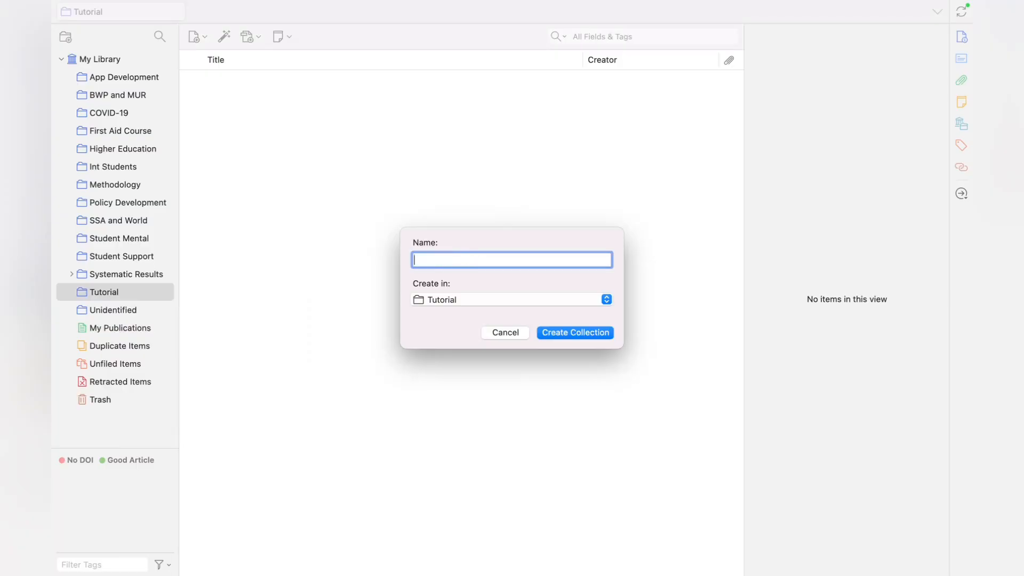
{"action": "type", "text": "Tutorial 2"}
{"action": "left_click", "coordinate": [569, 333]}
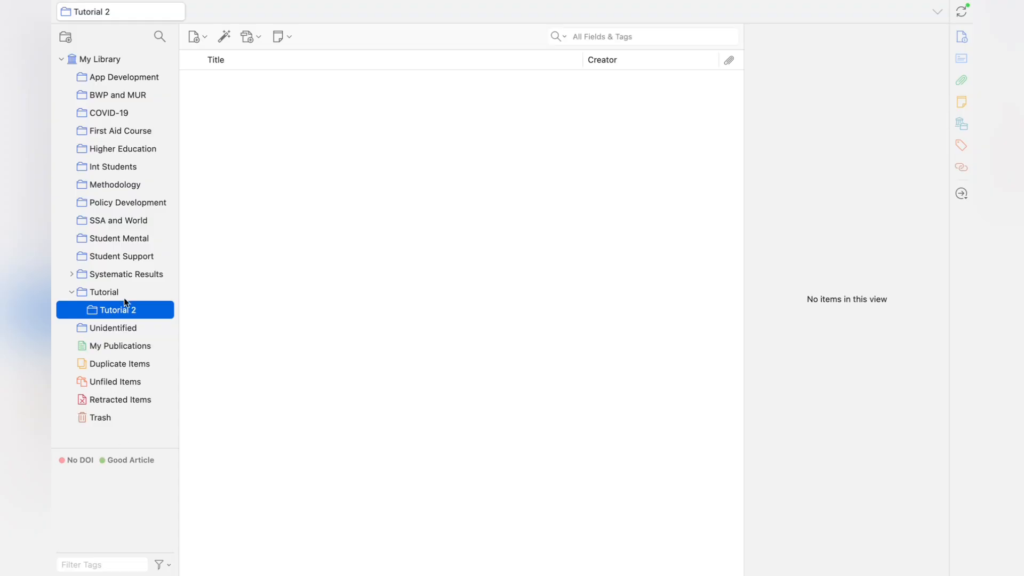
Step: In the Student Mental collection, add the tag Tutorial to the article "An explorative study of the perceptions and attitudes of Social work Students"
{"action": "left_click", "coordinate": [128, 241]}
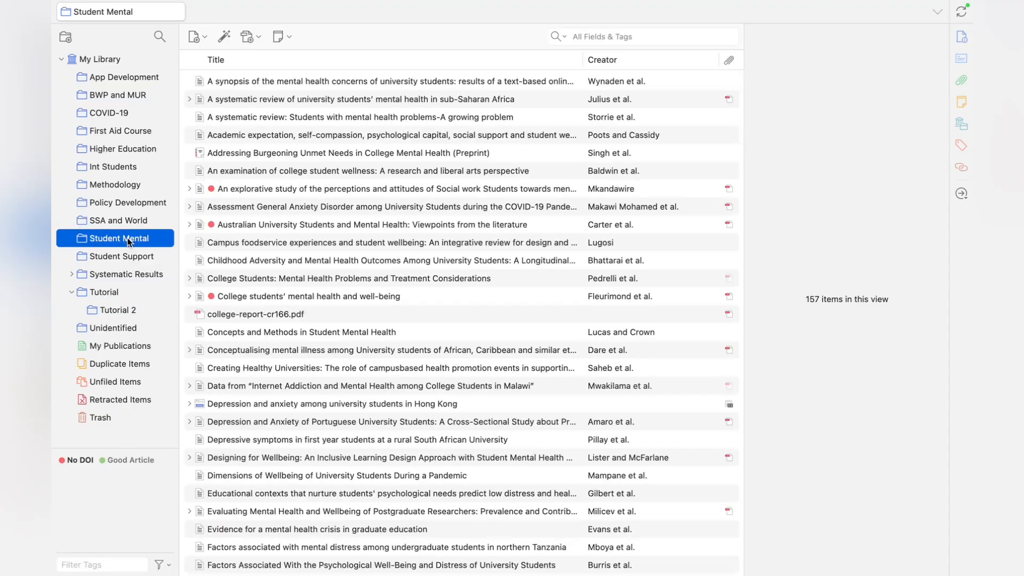
{"action": "left_click", "coordinate": [292, 189]}
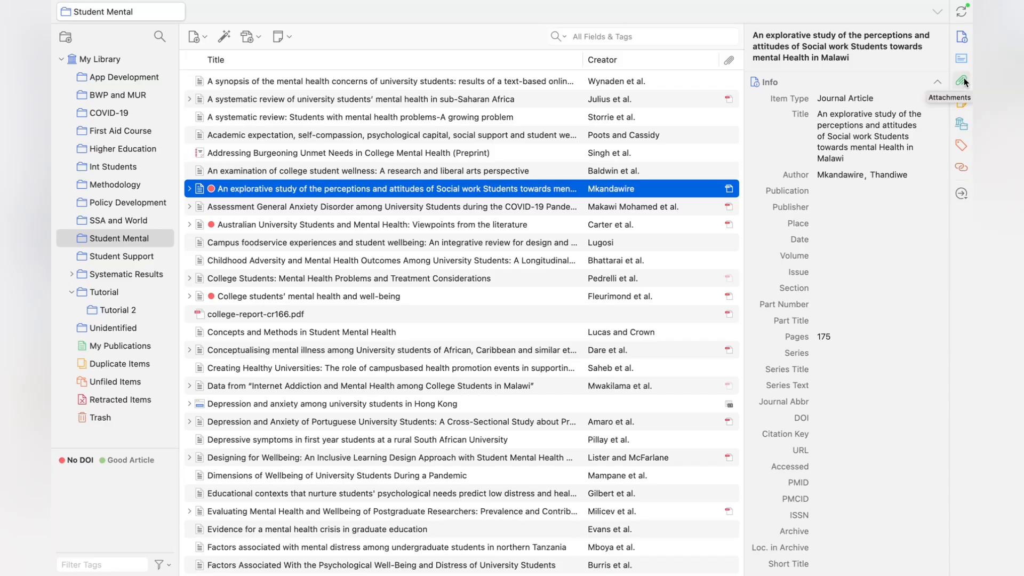
{"action": "left_click", "coordinate": [961, 146]}
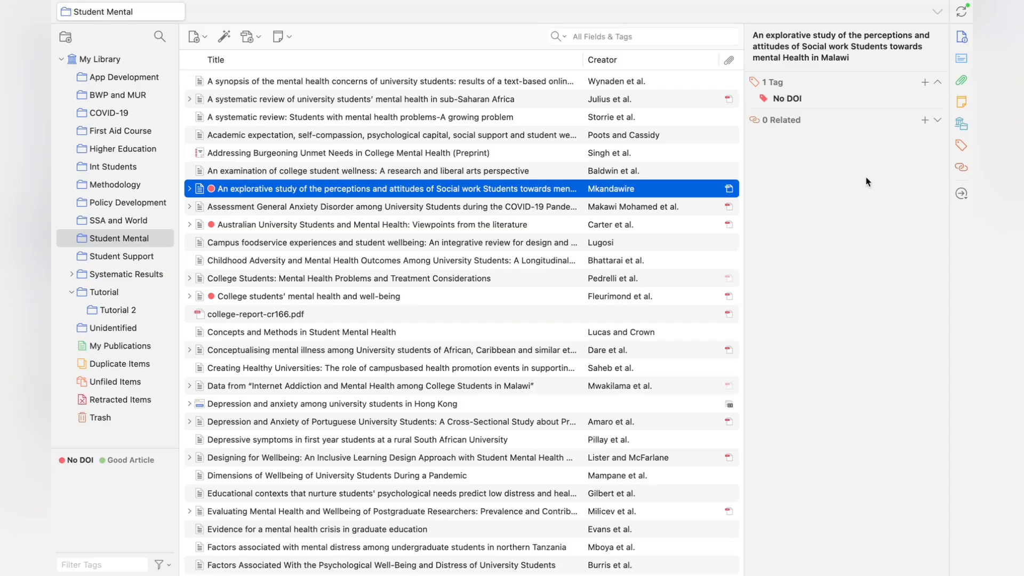
{"action": "left_click", "coordinate": [924, 83]}
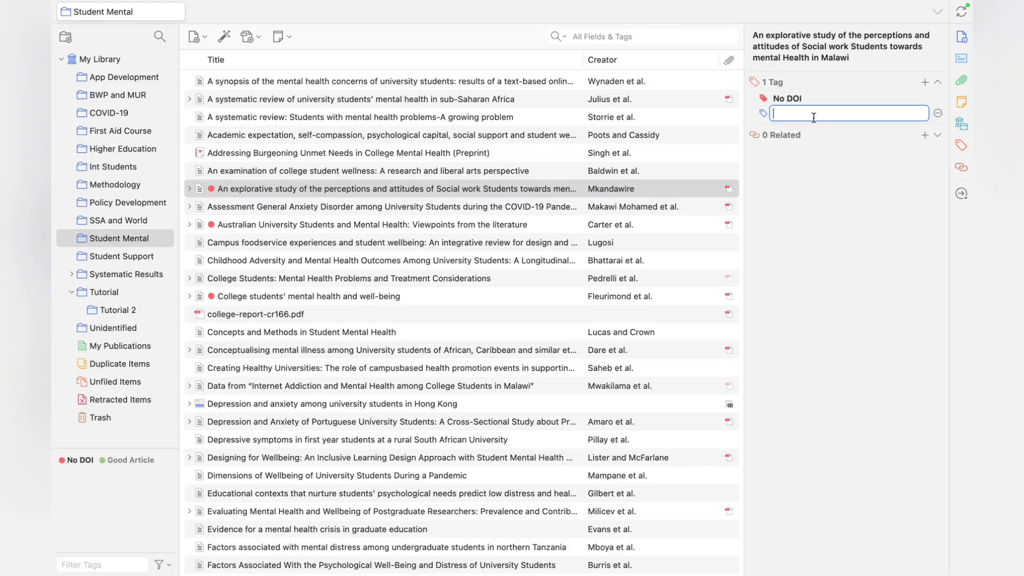
{"action": "left_click", "coordinate": [854, 223]}
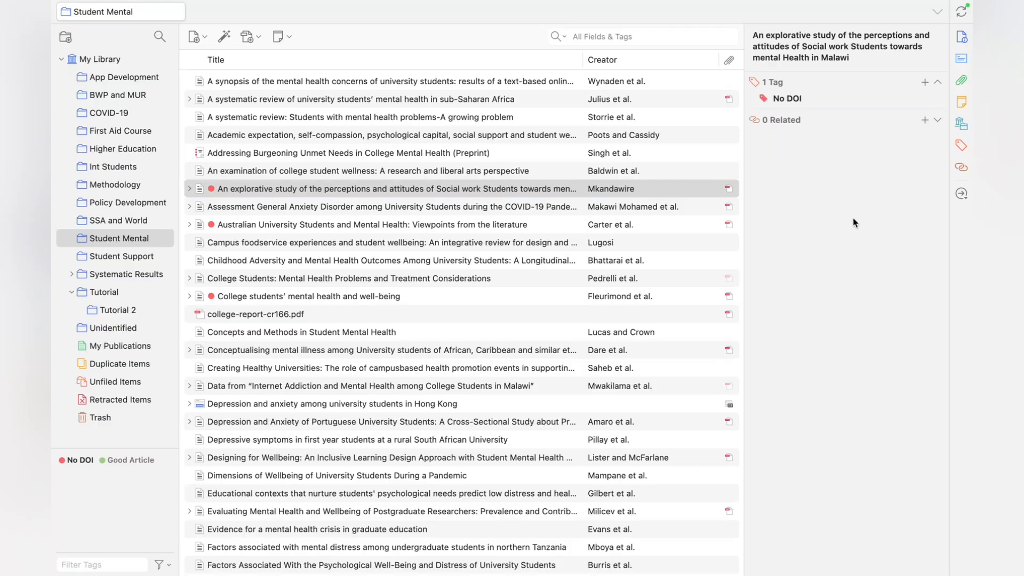
{"action": "left_click", "coordinate": [925, 83]}
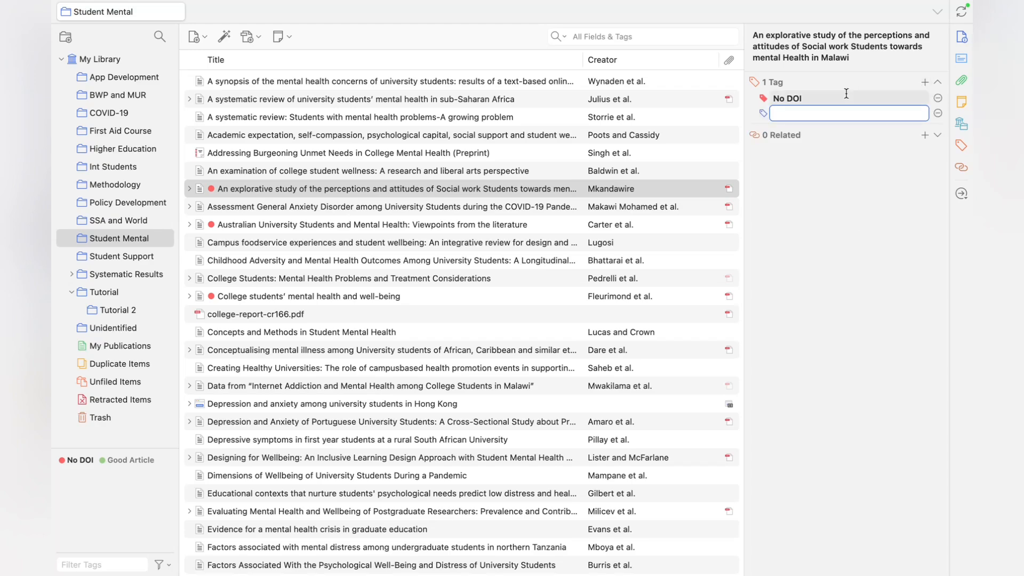
{"action": "type", "text": "Tutorial"}
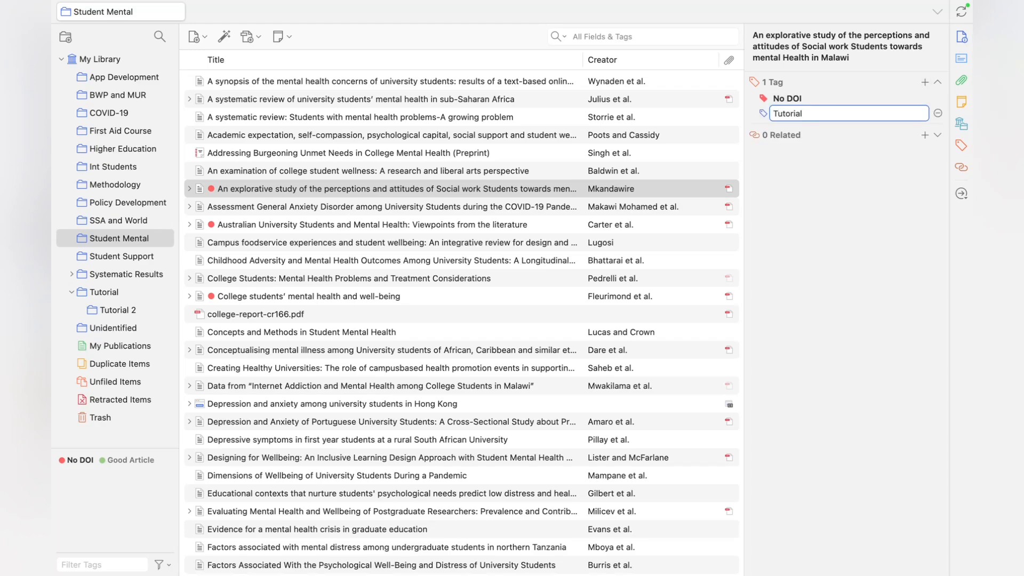
{"action": "key", "text": "Return"}
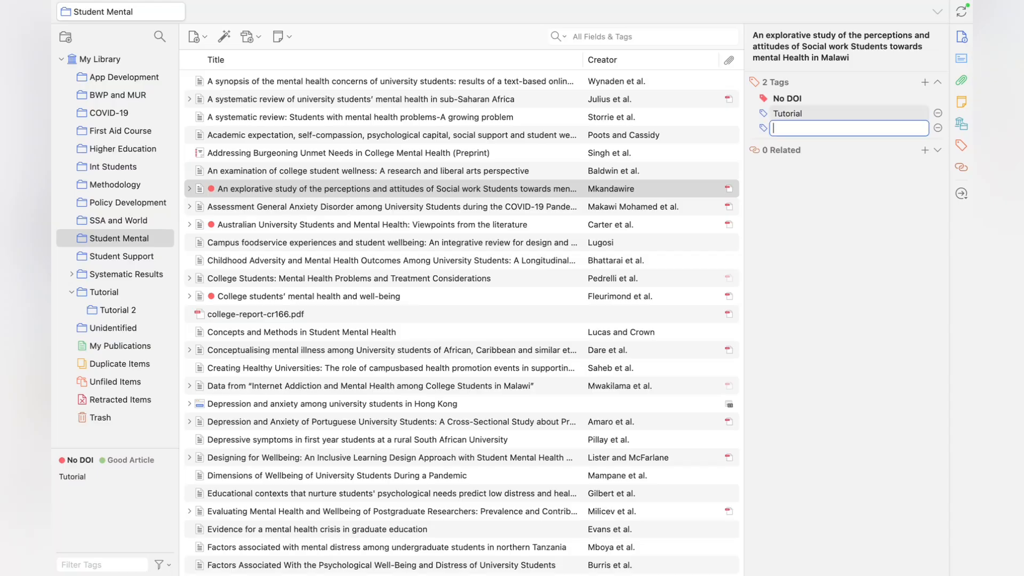
{"action": "left_click", "coordinate": [811, 219]}
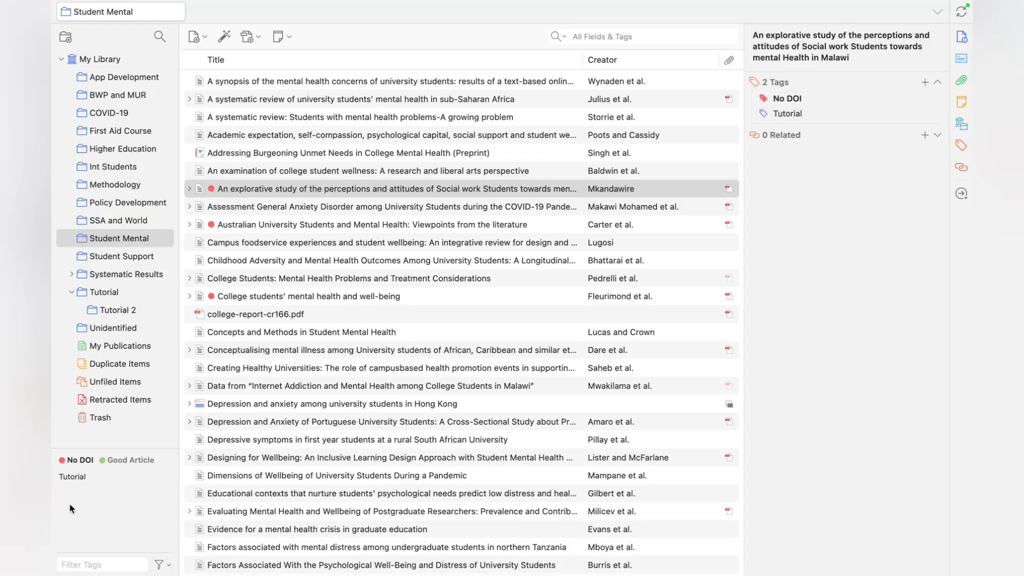
Step: Assign the blue color at position 3 to the Tutorial tag
{"action": "right_click", "coordinate": [79, 476]}
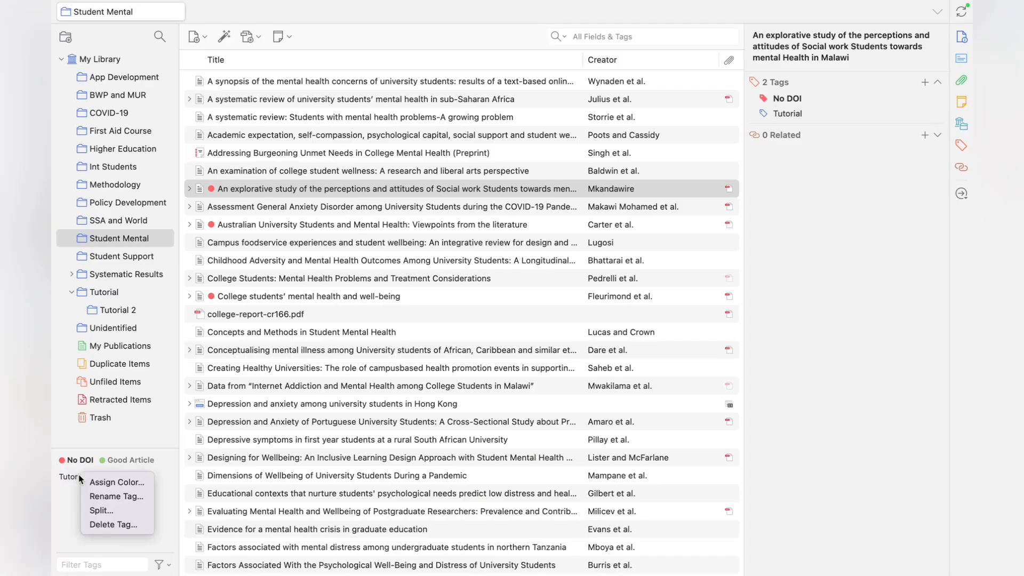
{"action": "left_click", "coordinate": [106, 483]}
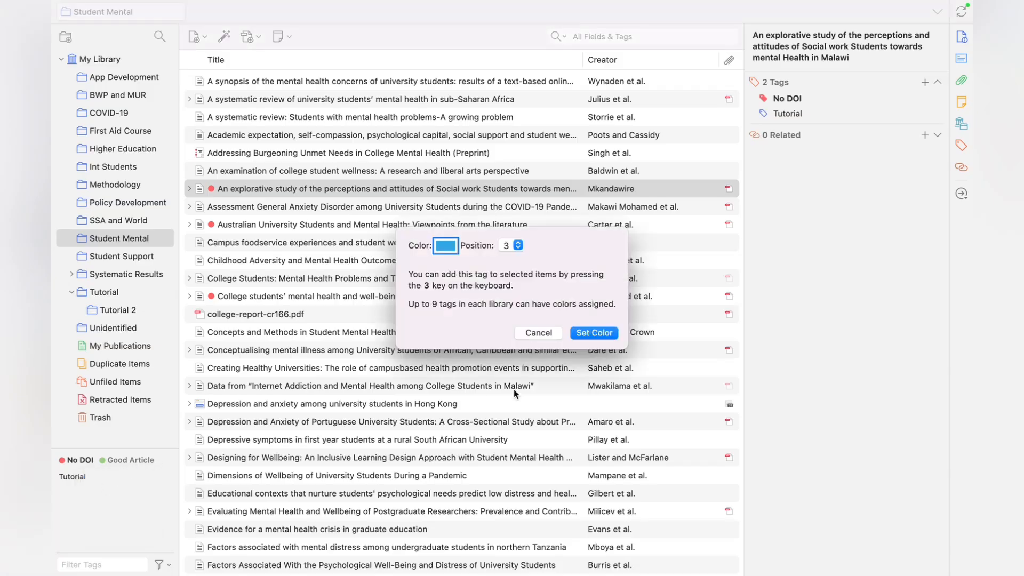
{"action": "left_click", "coordinate": [589, 334]}
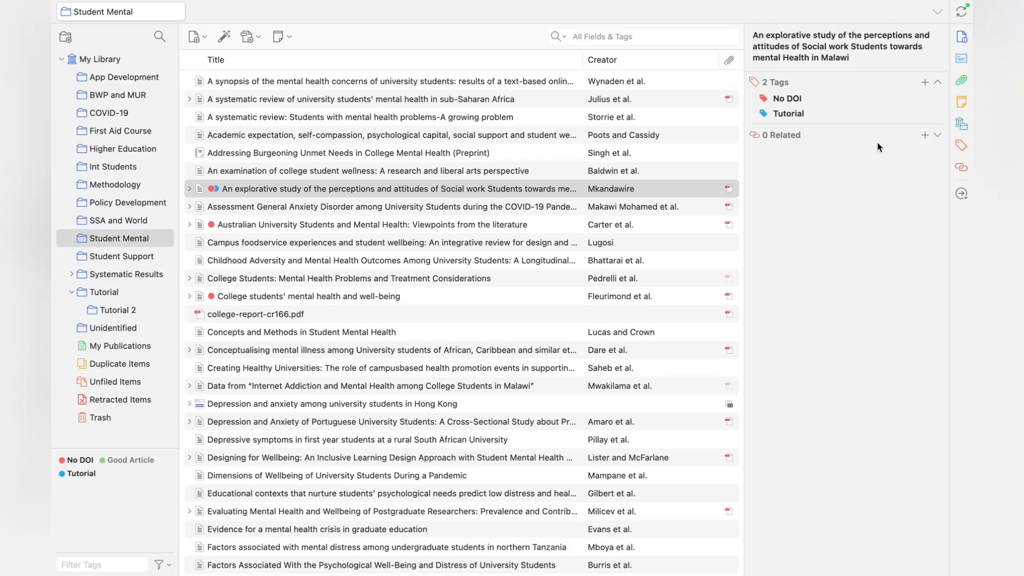
Step: Remove the Tutorial tag from the explorative study article and try to delete that tag from the library
{"action": "left_click", "coordinate": [938, 113]}
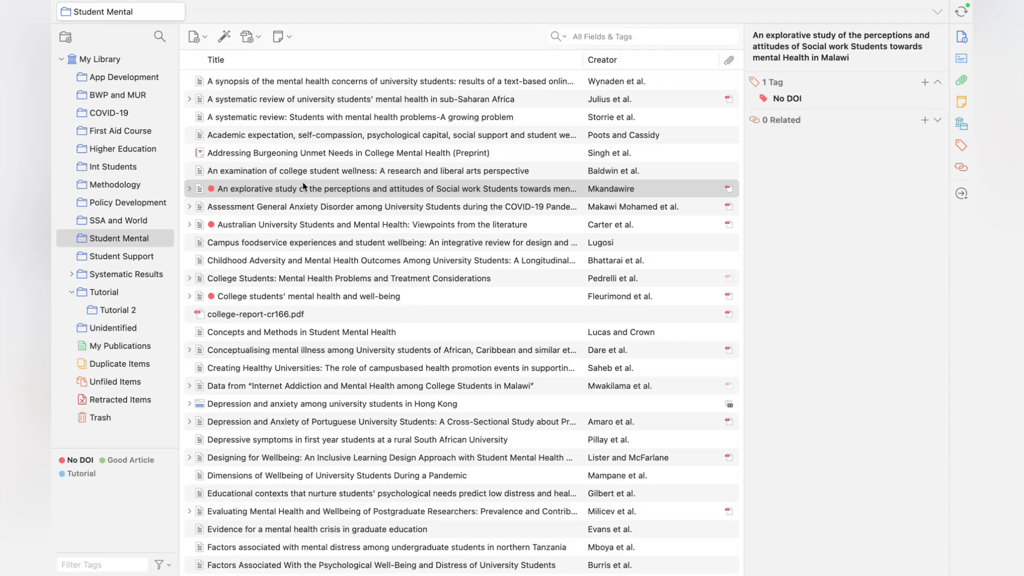
{"action": "right_click", "coordinate": [73, 480]}
{"action": "left_click", "coordinate": [88, 523]}
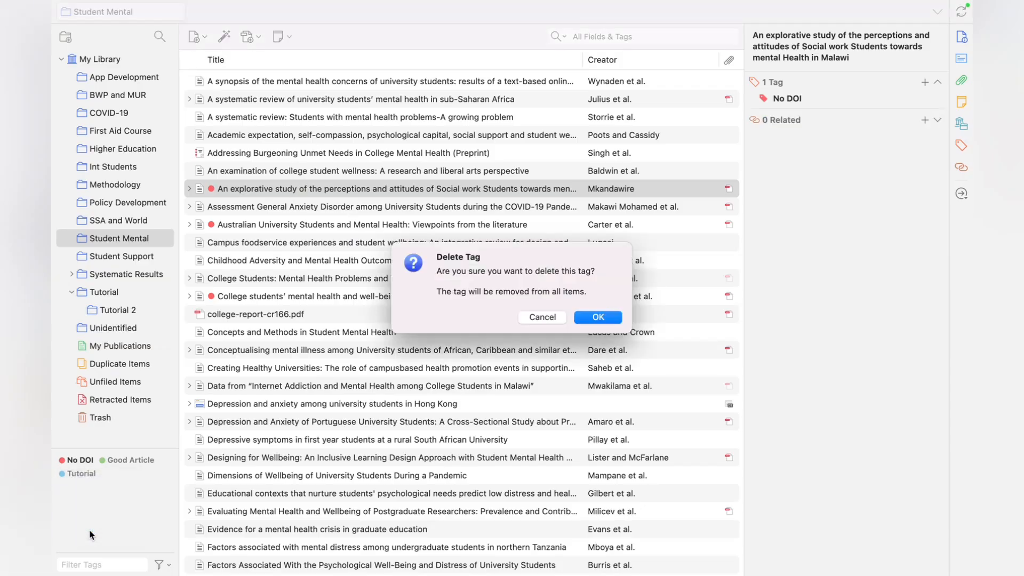
{"action": "left_click", "coordinate": [593, 318]}
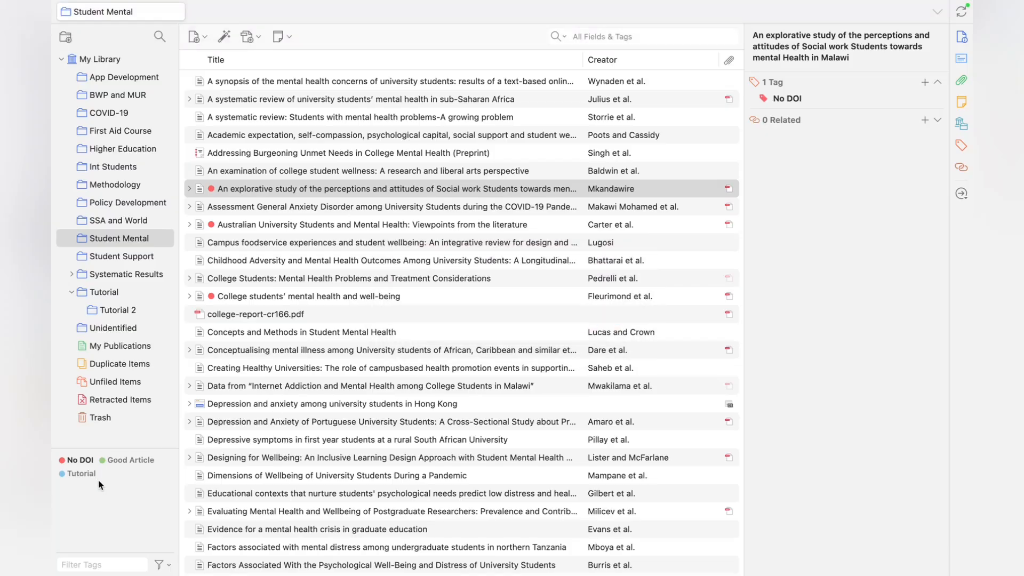
Step: Filter the Student Mental collection to the items tagged No DOI
{"action": "left_click", "coordinate": [79, 460]}
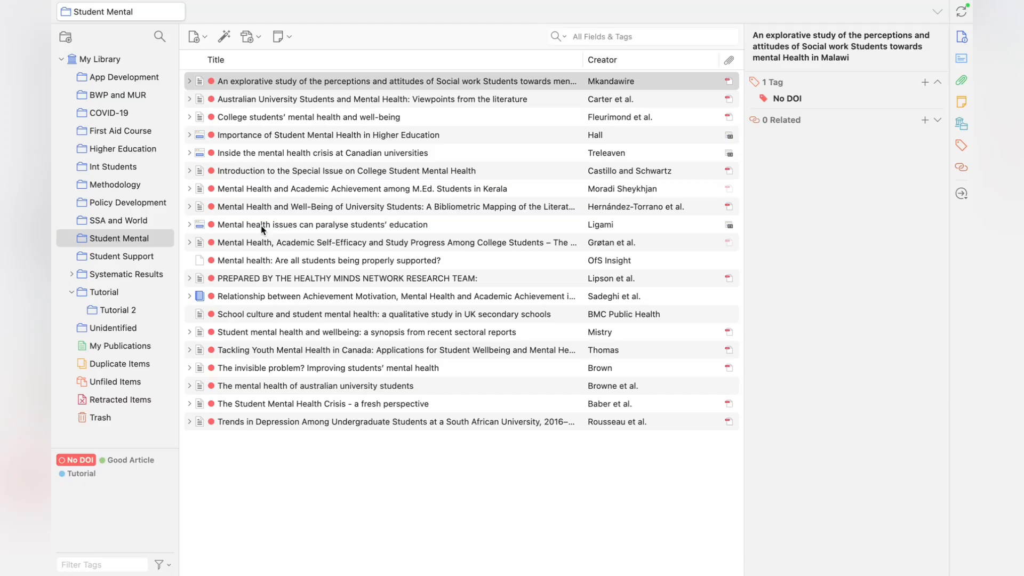
{"action": "left_click", "coordinate": [285, 38]}
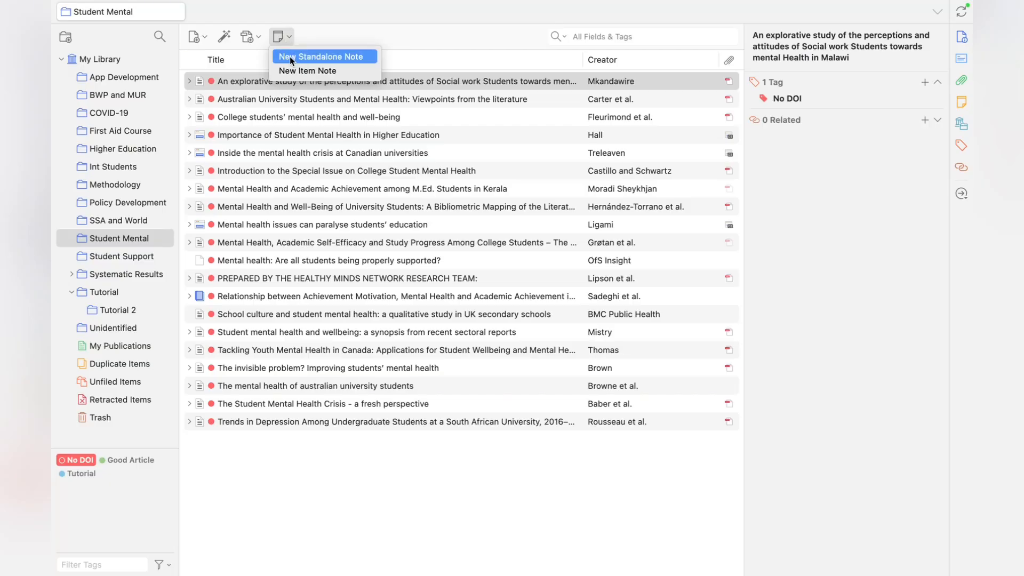
{"action": "left_click", "coordinate": [625, 493]}
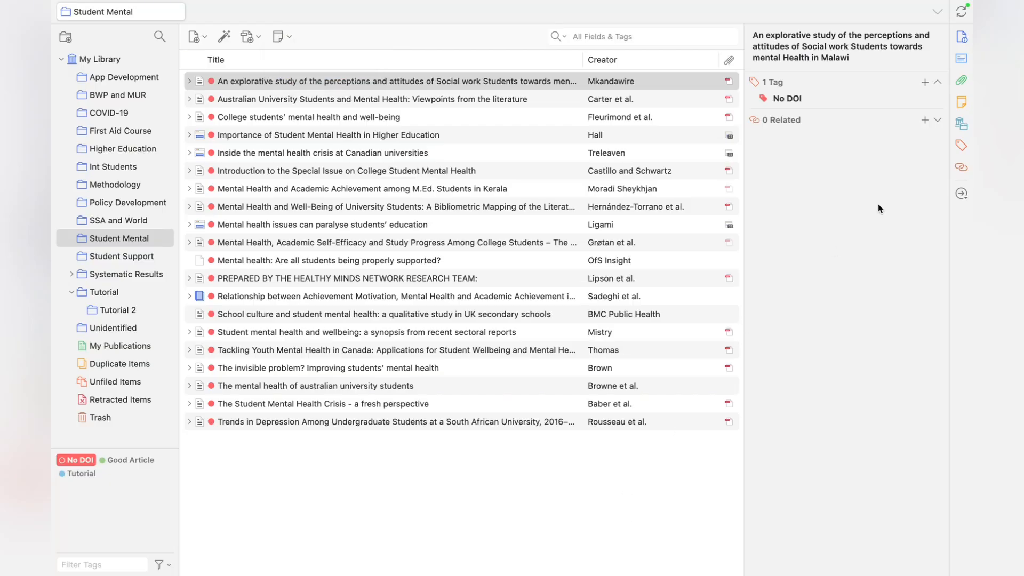
Step: Add a new note to the explorative study article and enter a person's name as its text
{"action": "left_click", "coordinate": [959, 103]}
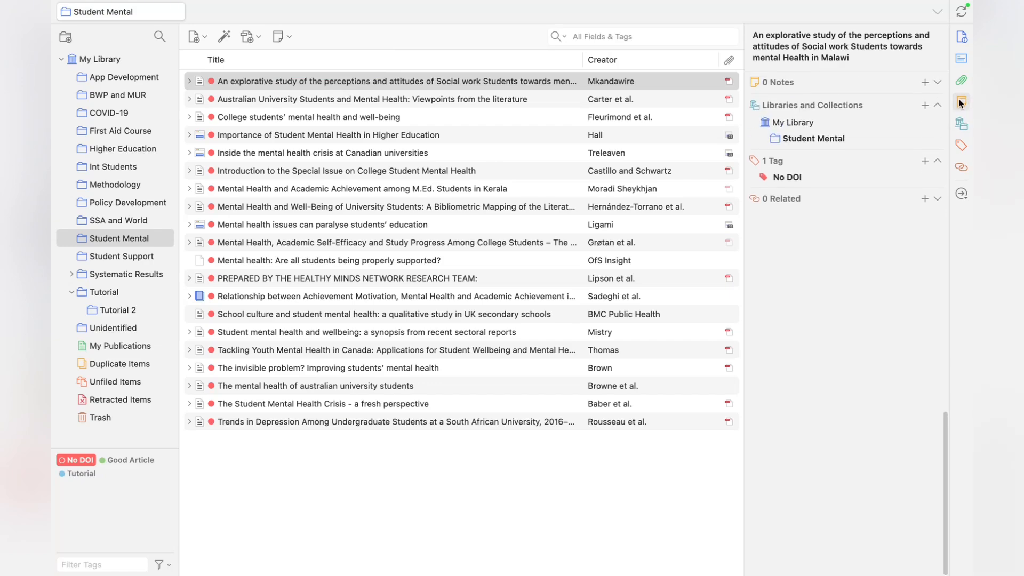
{"action": "left_click", "coordinate": [924, 83]}
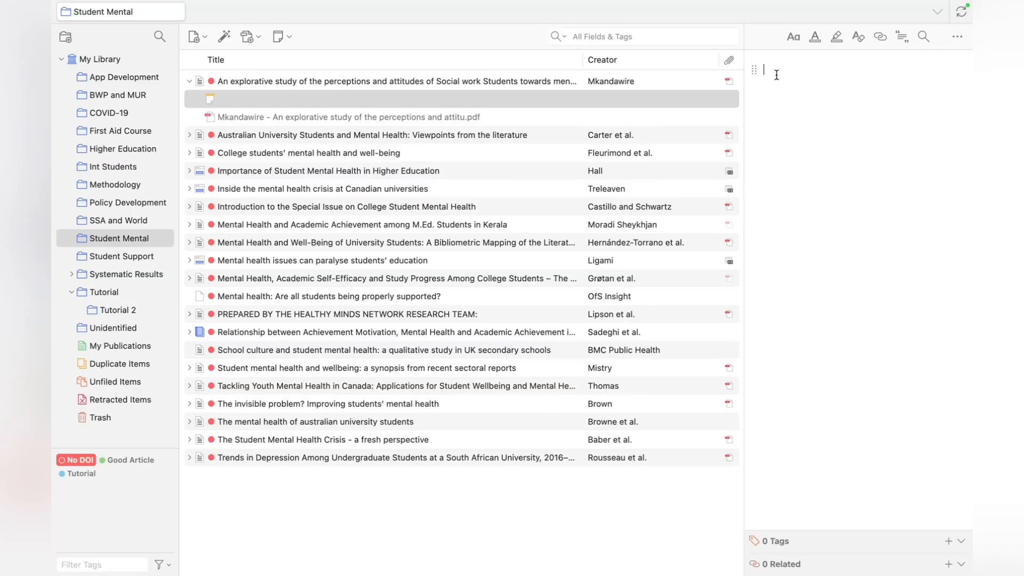
{"action": "type", "text": "Julius"}
Step: Display the whole My Library list and return to the Student Mental collection
{"action": "left_click", "coordinate": [113, 59]}
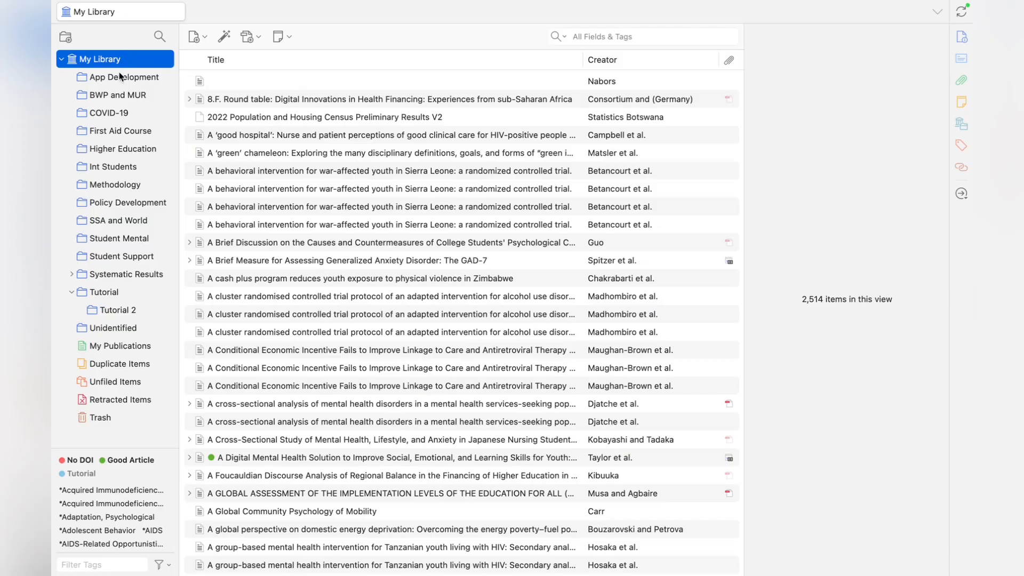
{"action": "left_click", "coordinate": [114, 238]}
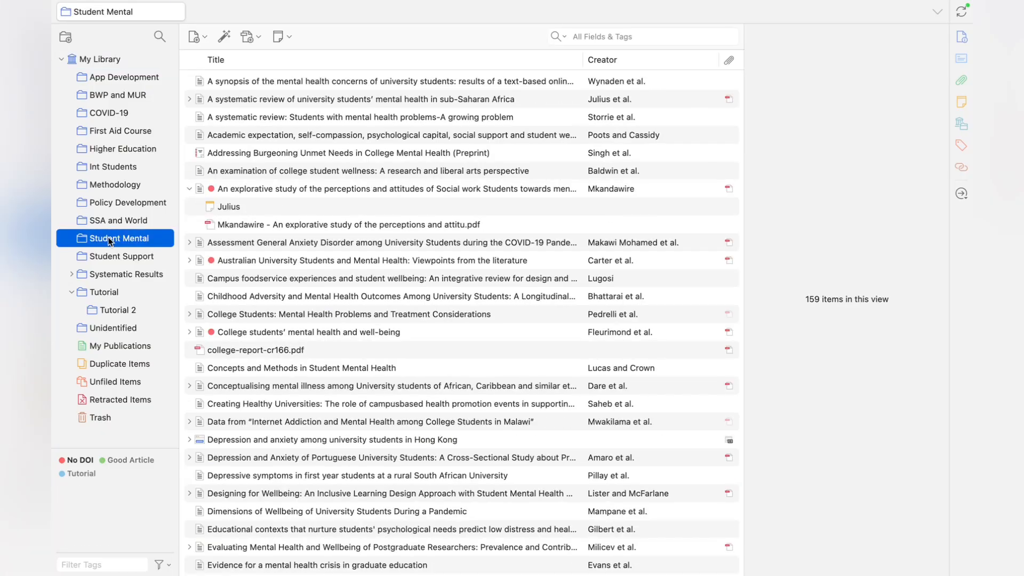